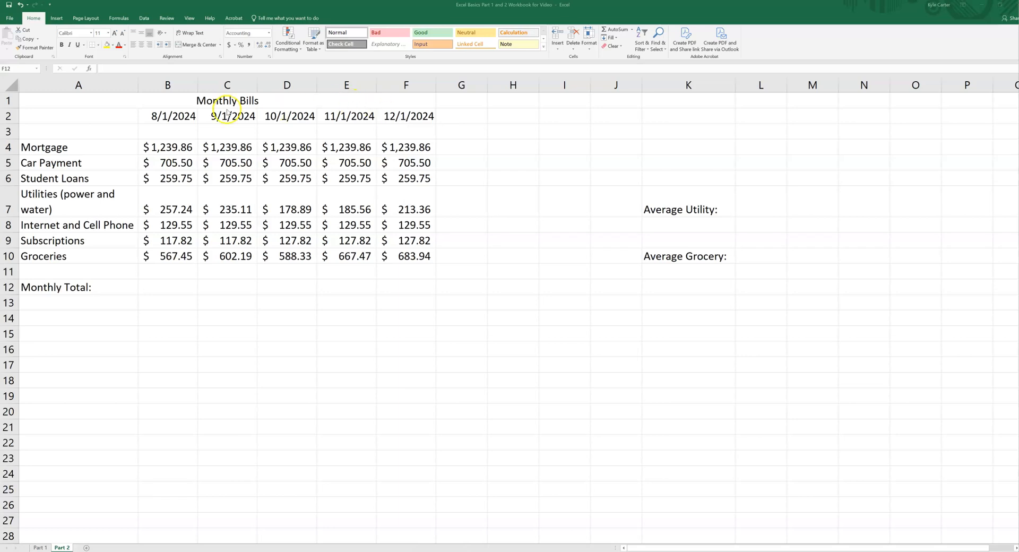
Extend the monthly date series in row 2 across to column J, ending at 4/1/2025.
left_click(168, 115)
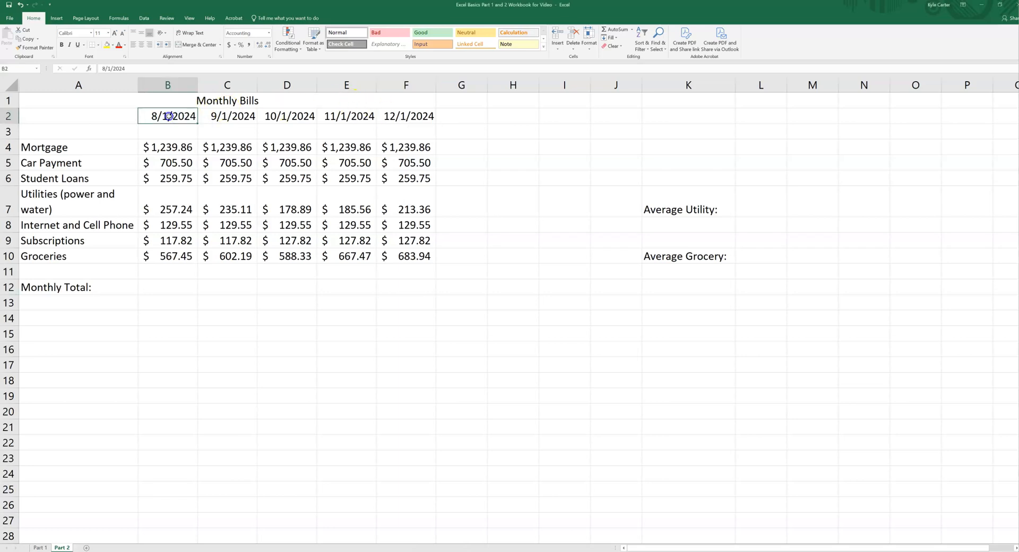
left_click_drag(172, 115, 399, 119)
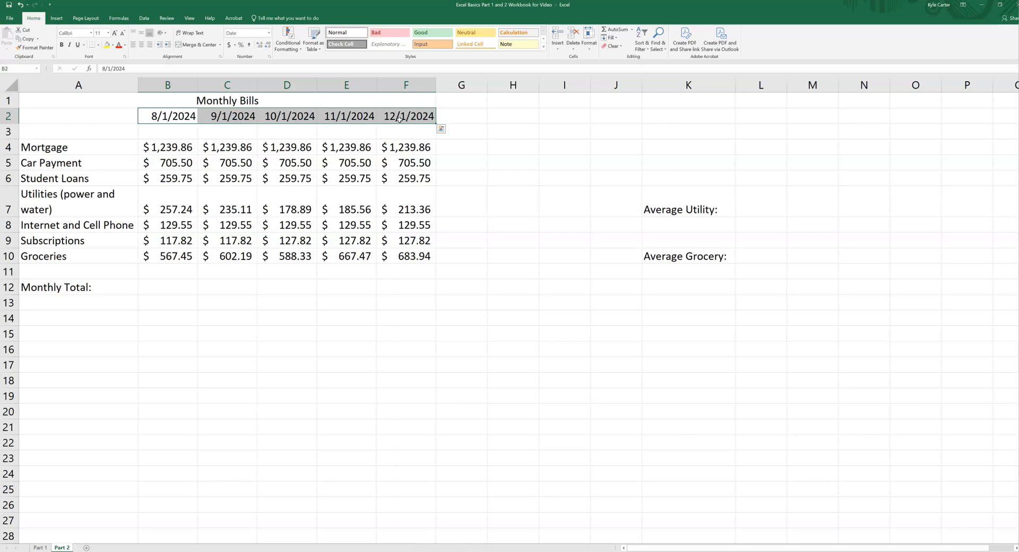
left_click(435, 123)
left_click_drag(435, 123, 619, 120)
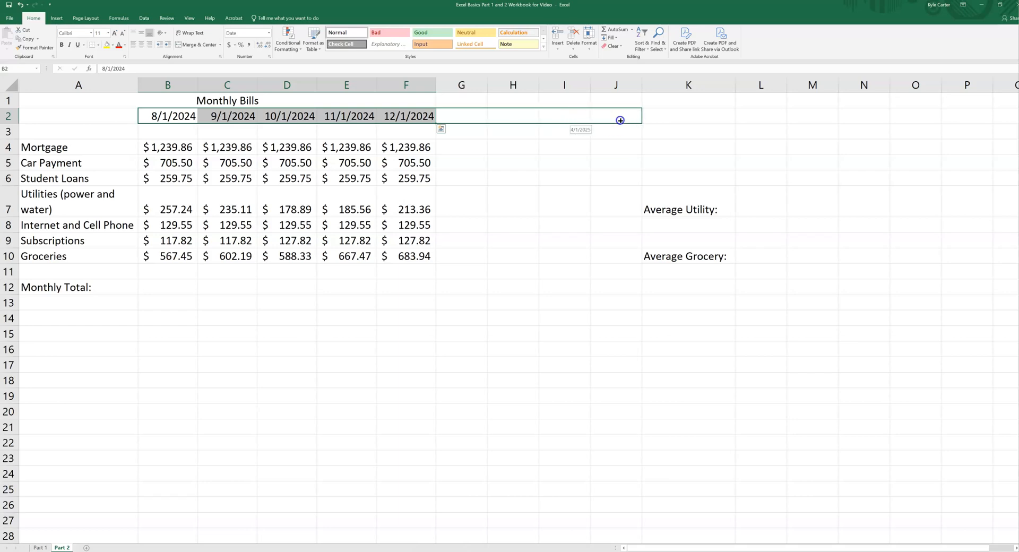
left_click_drag(619, 119, 620, 120)
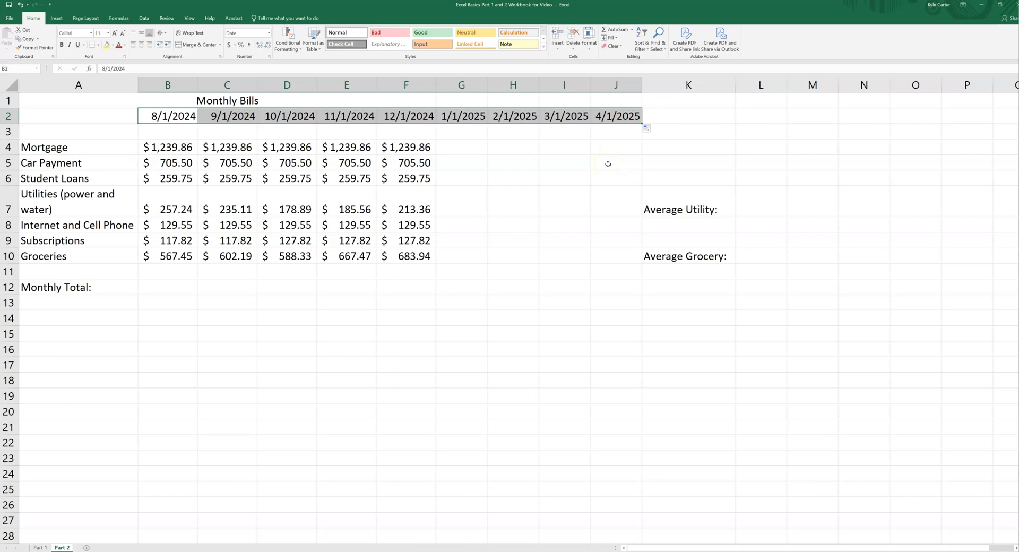
left_click(451, 131)
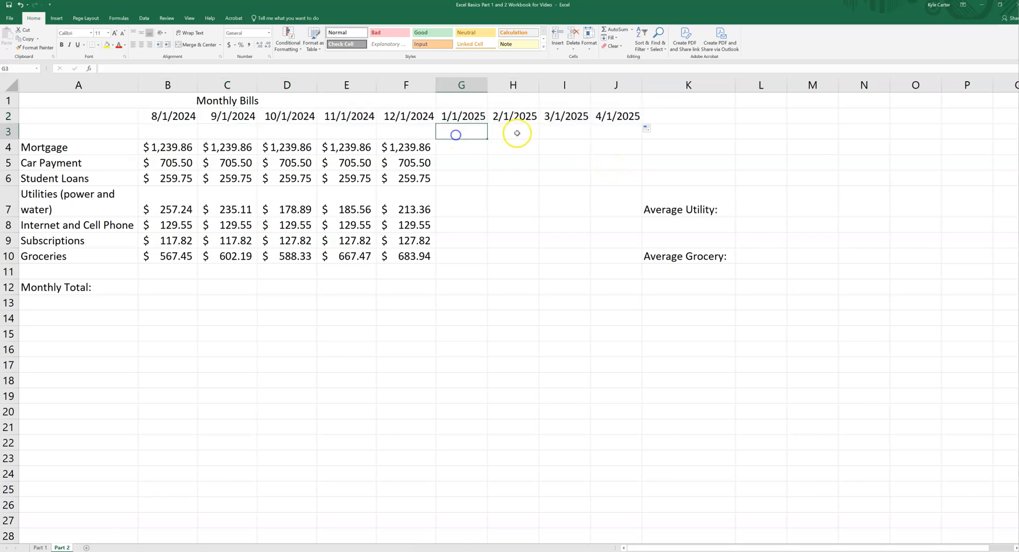
left_click(519, 132)
left_click(560, 132)
left_click(606, 132)
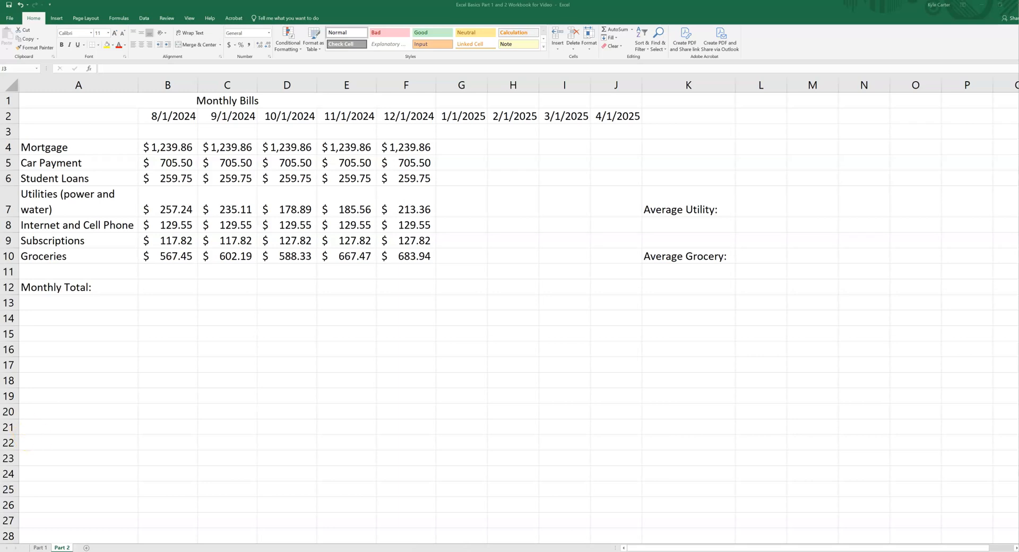
Browse the list of statistical functions available in the function library.
left_click(119, 19)
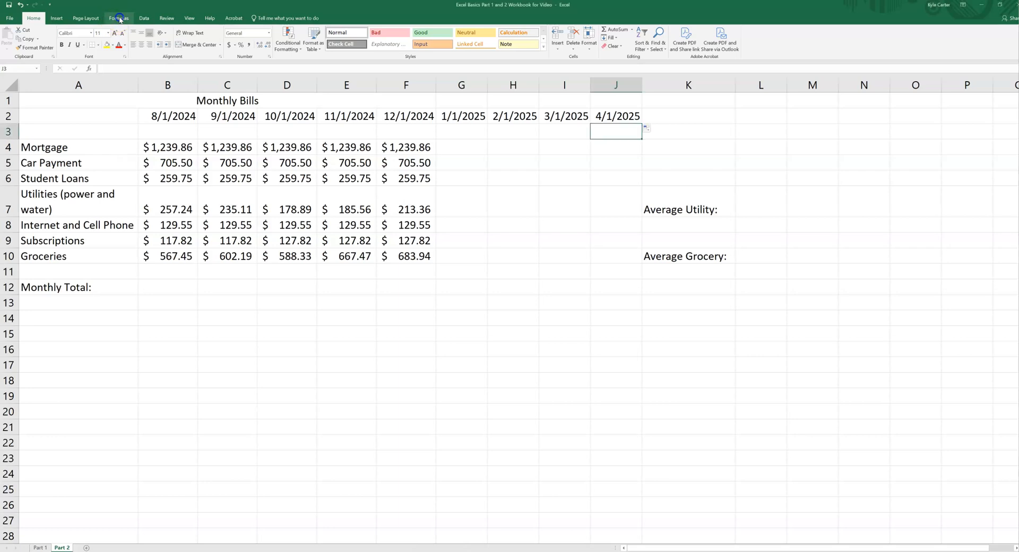
left_click(118, 19)
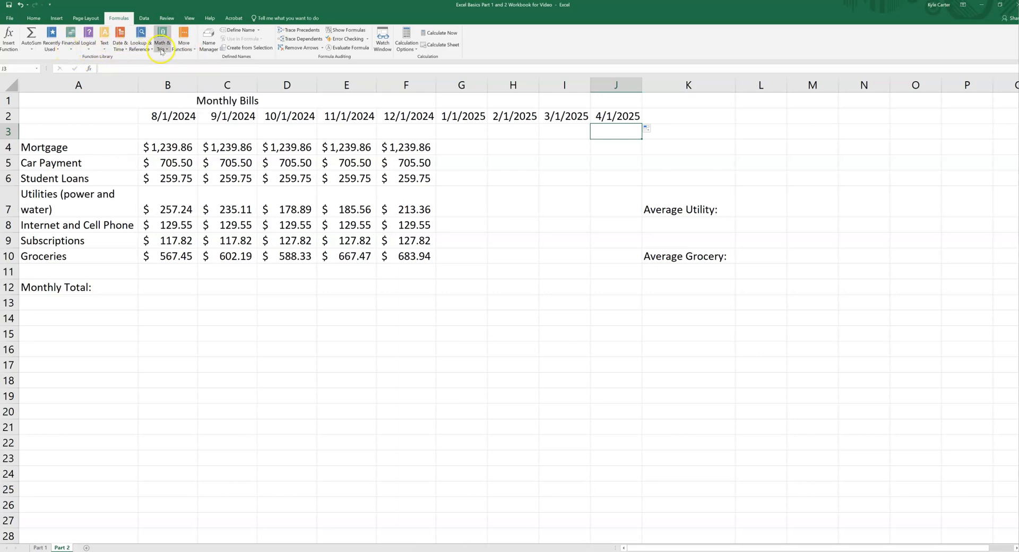
left_click(195, 50)
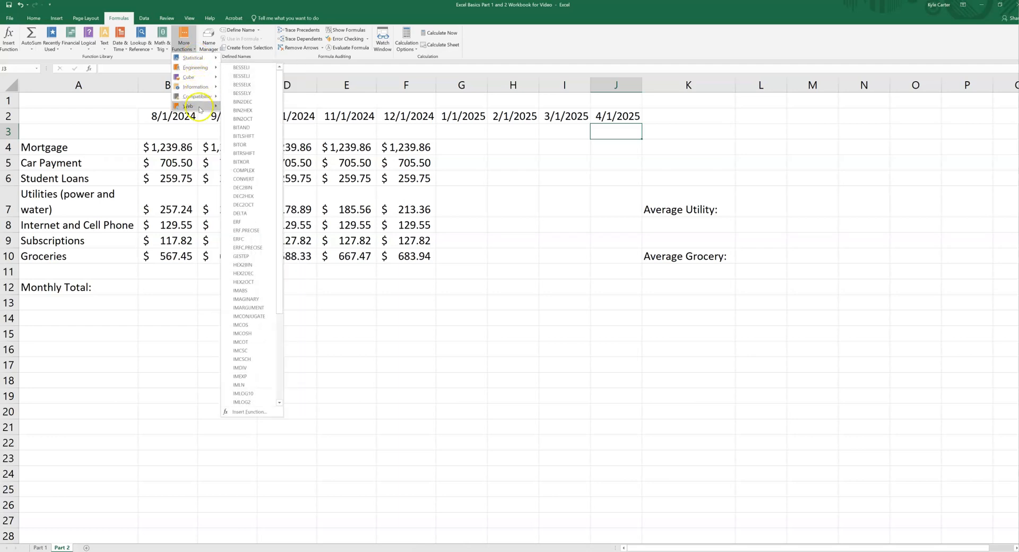
mouse_move(211, 60)
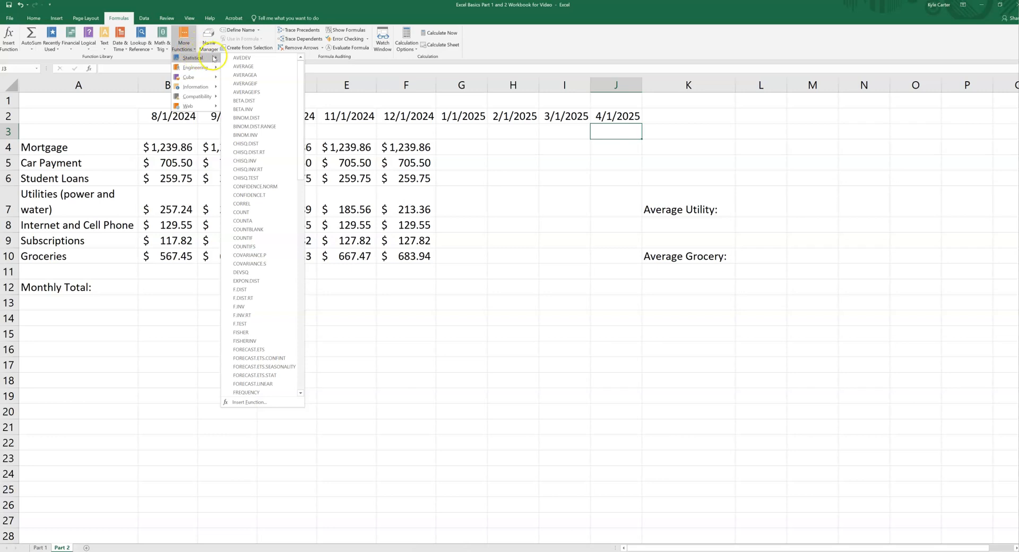
scroll(252, 222, "down", 20)
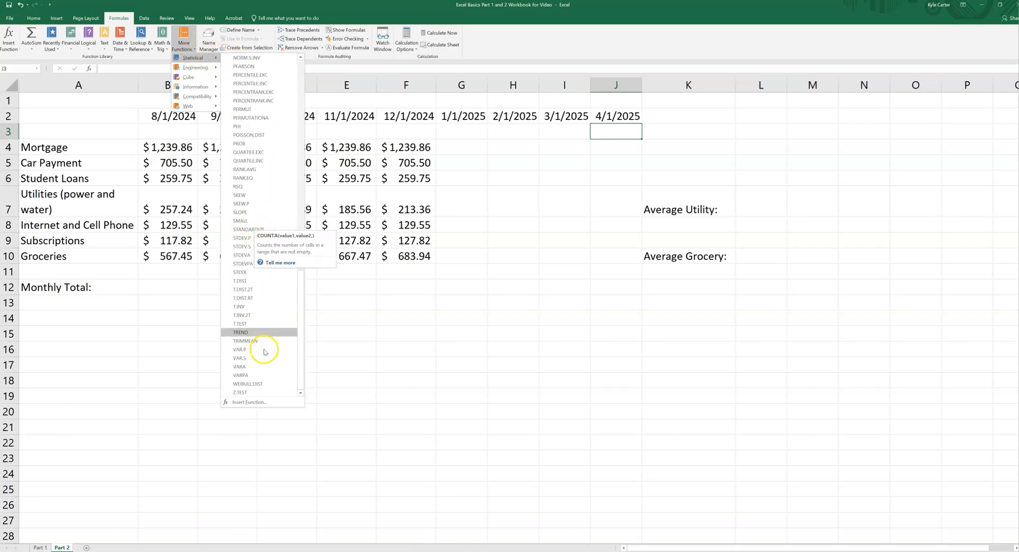
scroll(257, 147, "up", 5)
scroll(257, 147, "up", 18)
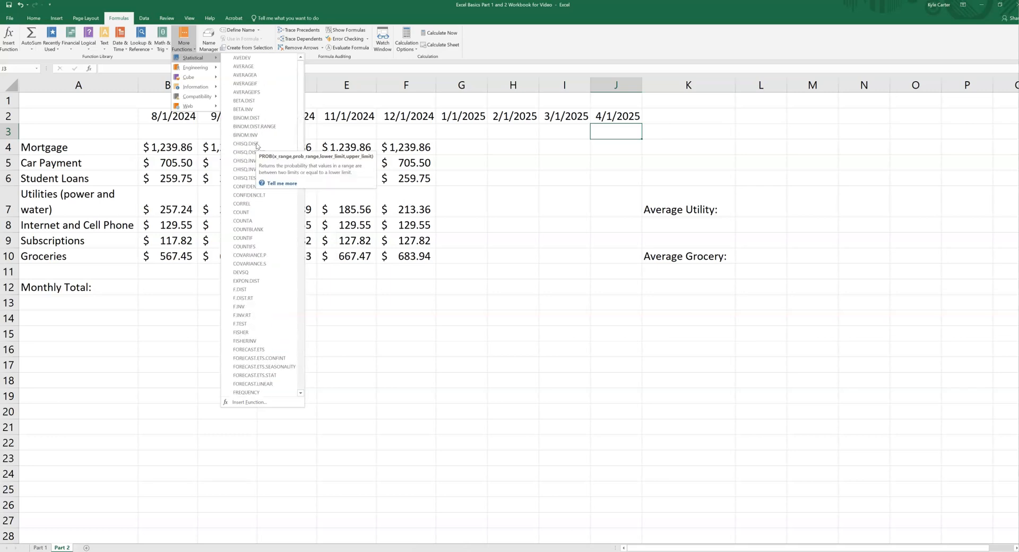
left_click(43, 526)
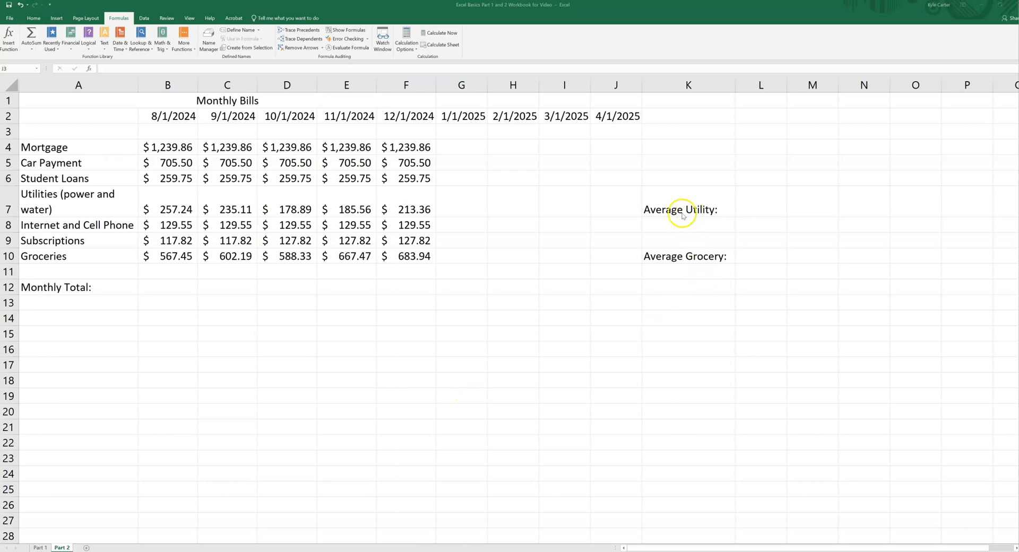
left_click(755, 208)
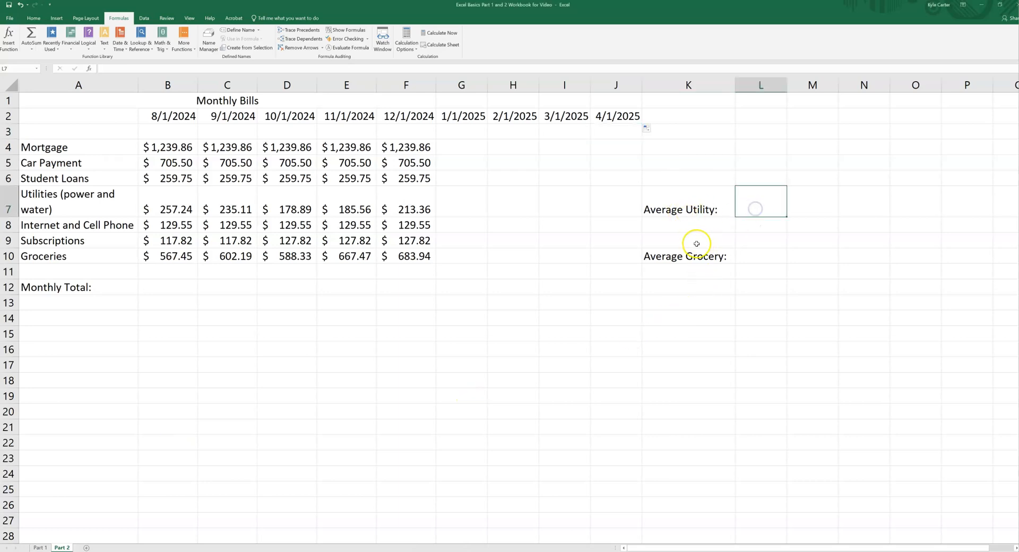
left_click(764, 259)
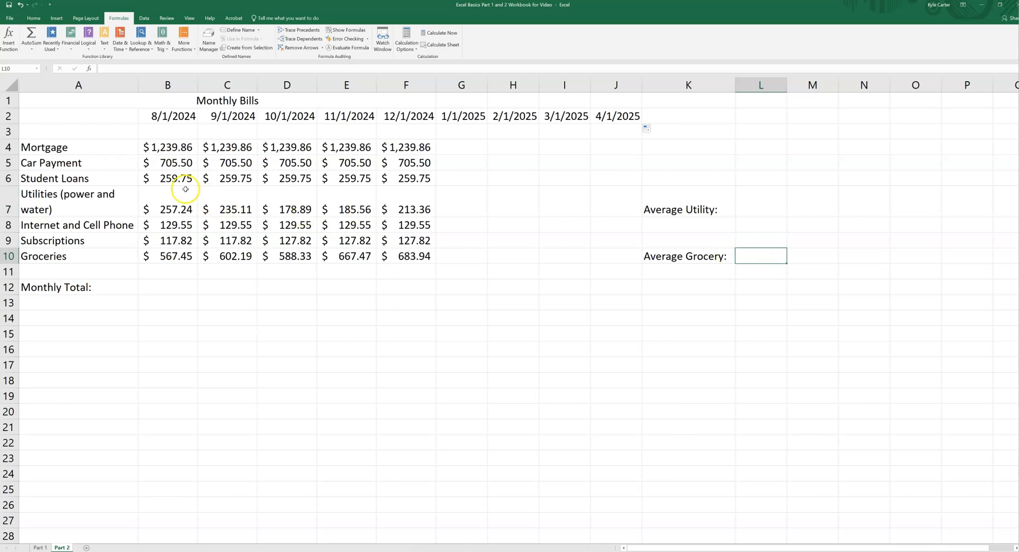
left_click_drag(159, 210, 413, 208)
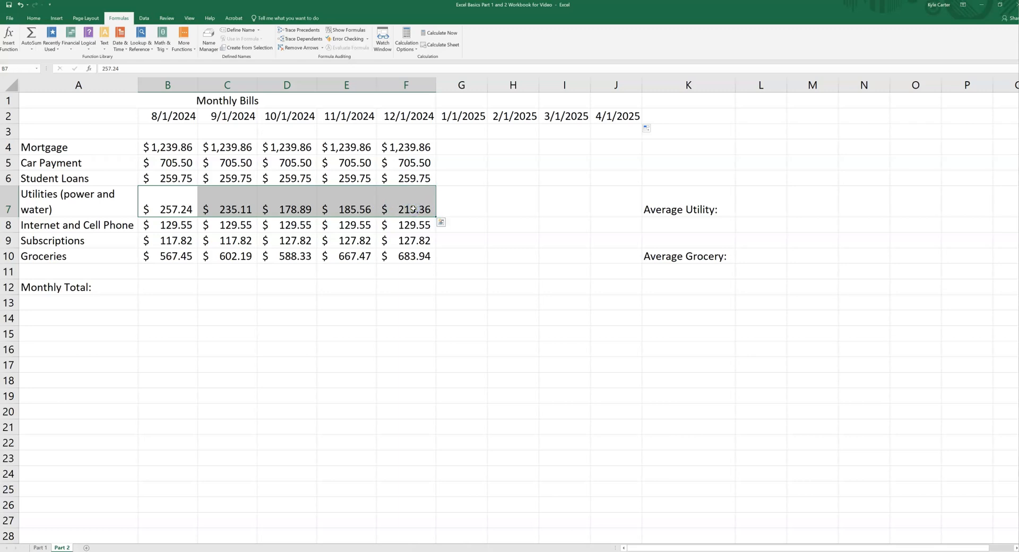
left_click_drag(177, 256, 389, 259)
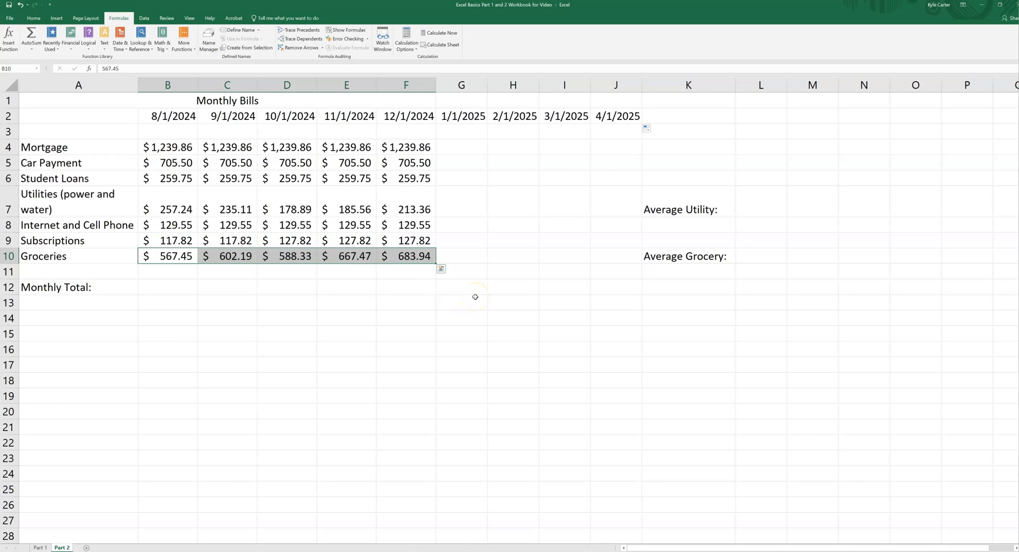
Insert an AVERAGE function in L7 averaging the utility costs in B7:F7.
left_click(752, 203)
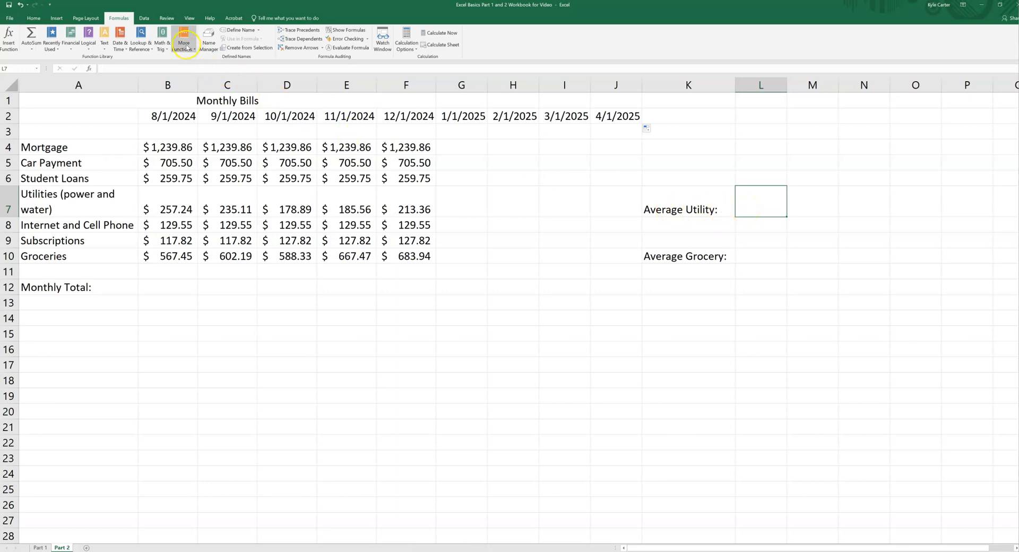
left_click(192, 49)
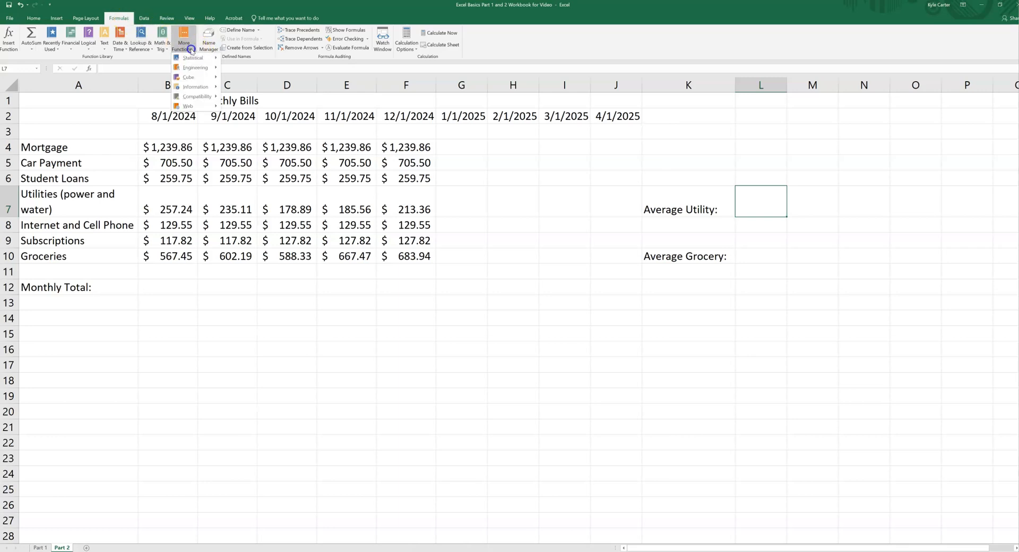
mouse_move(196, 57)
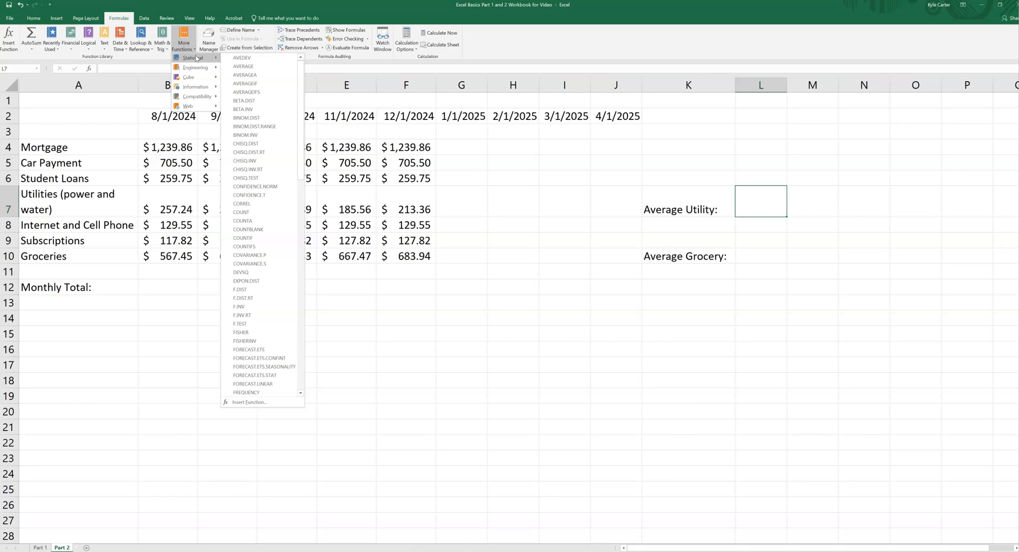
left_click(237, 69)
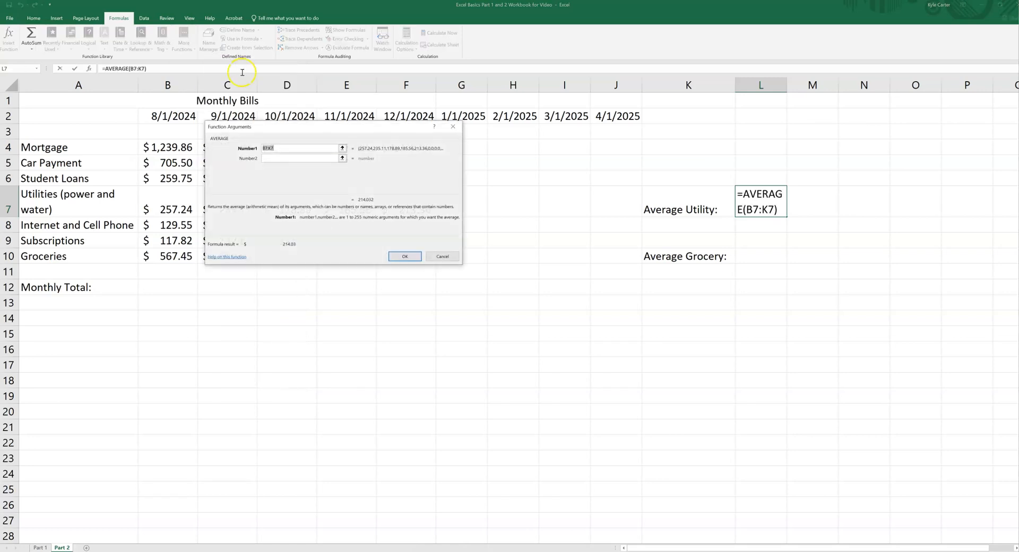
left_click_drag(298, 131, 231, 276)
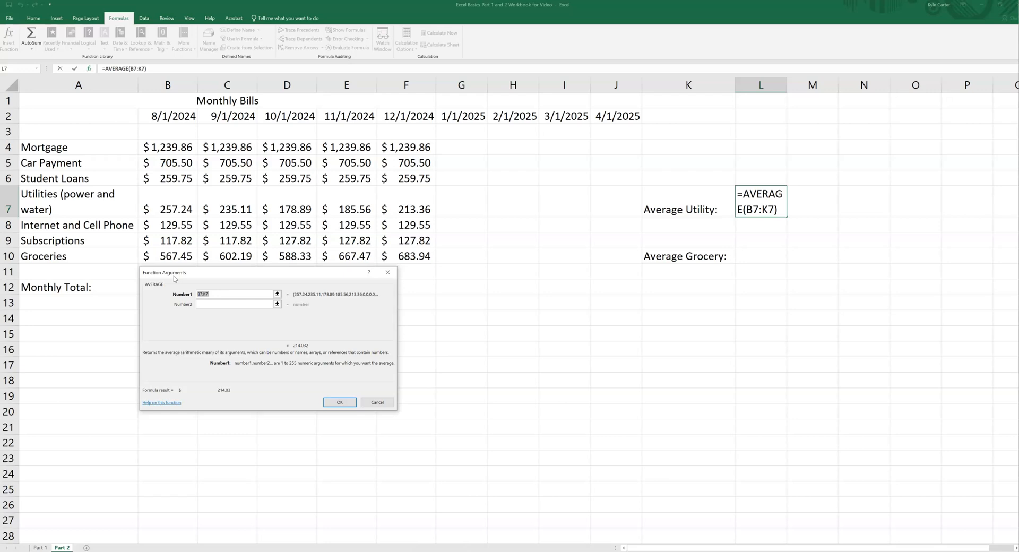
left_click(174, 209)
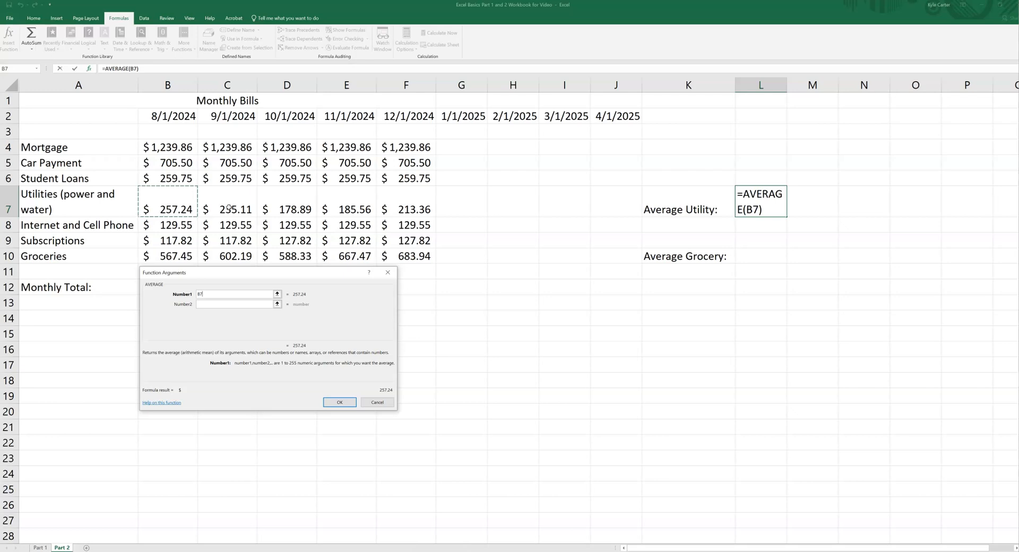
left_click(408, 199, "shift")
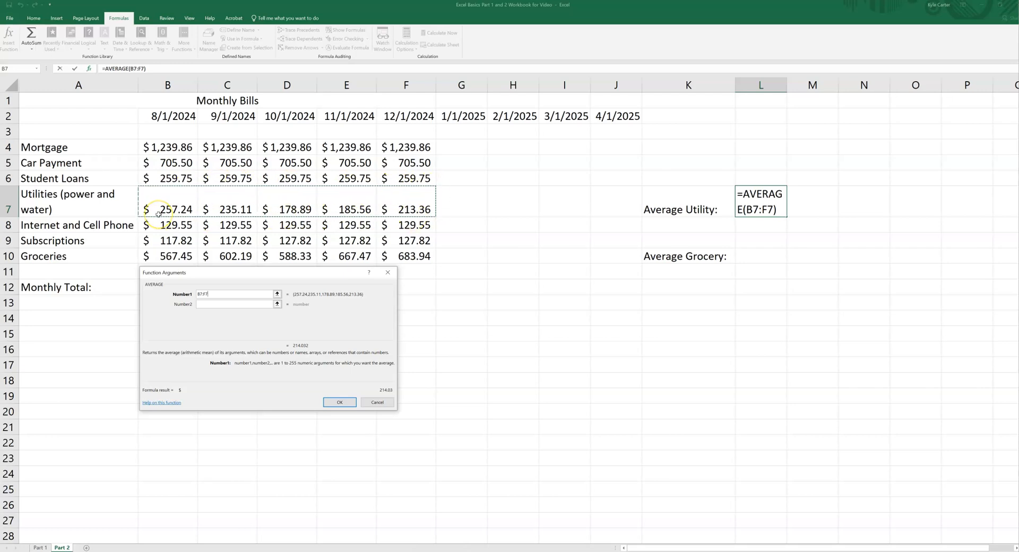
left_click(338, 402)
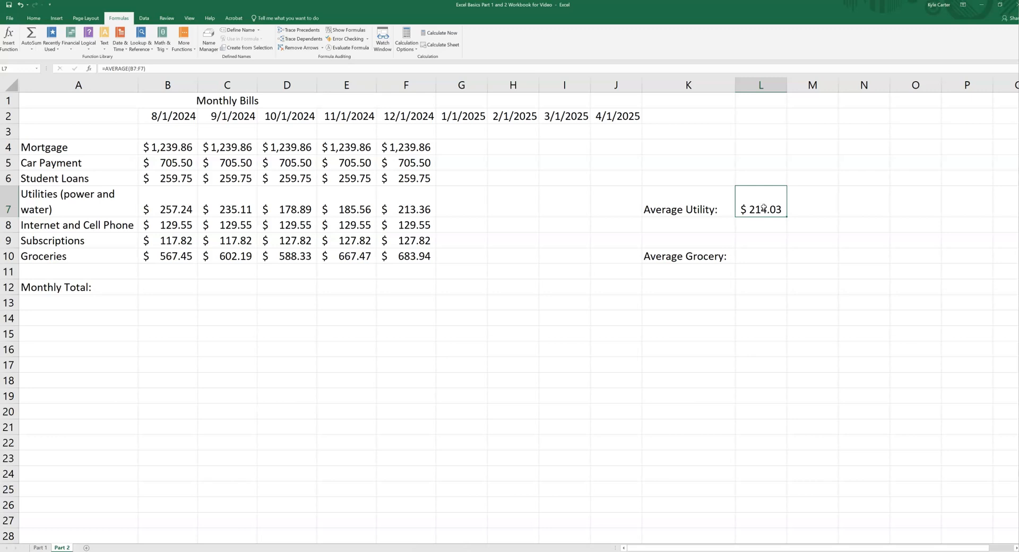
Select the utility values B7:F7 to compare their average with the formula result.
left_click(8, 550)
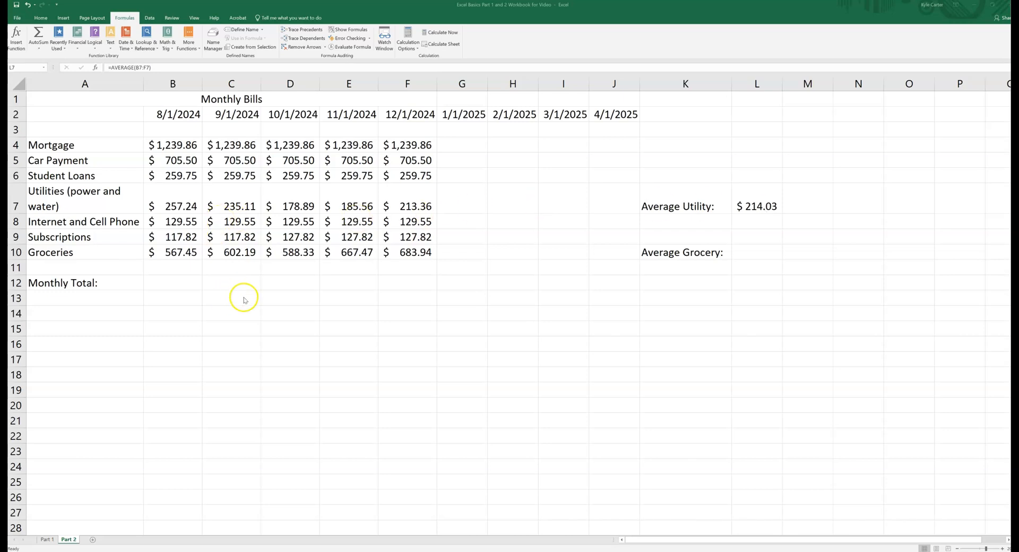
left_click(171, 197)
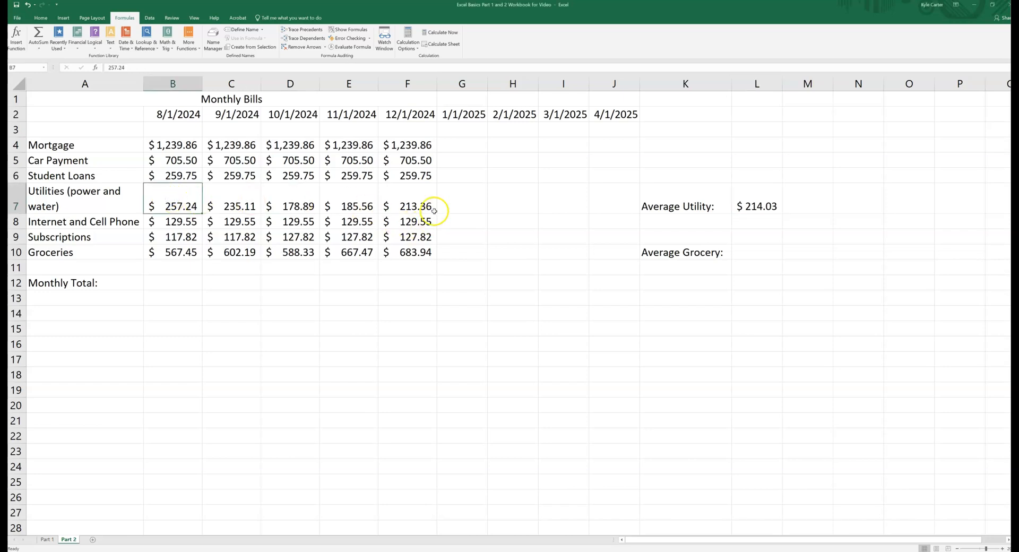
left_click(417, 203, "shift")
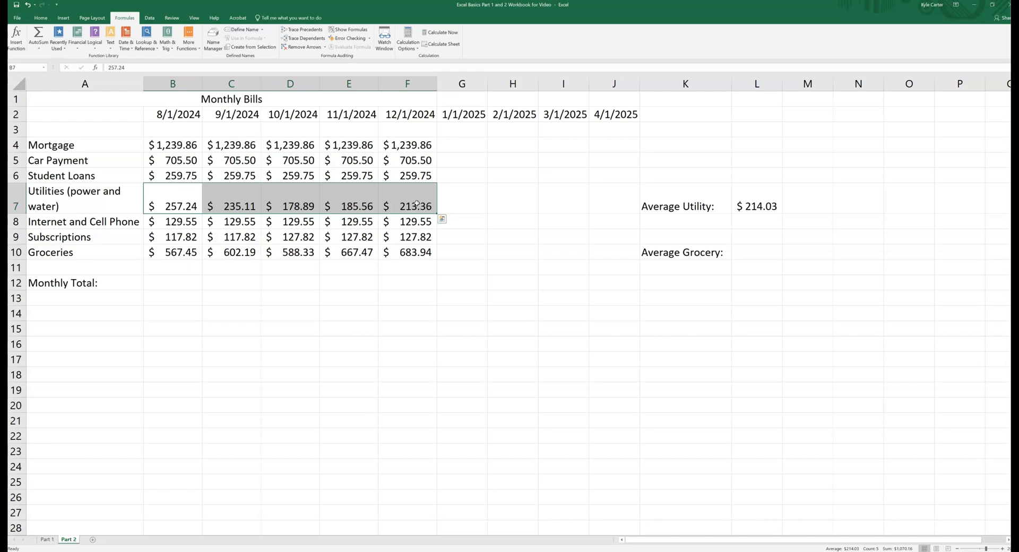